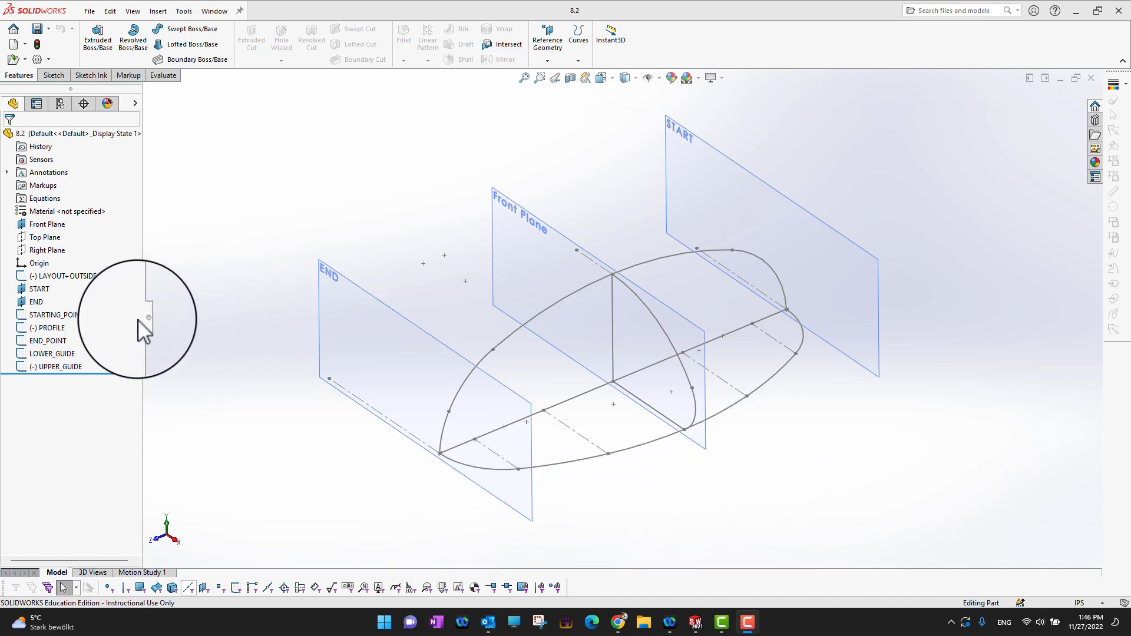
# Step: Show the START and END planes and the STARTING_POINT, PROFILE, END_POINT and LOWER_GUIDE sketches
pyautogui.click(43, 289)
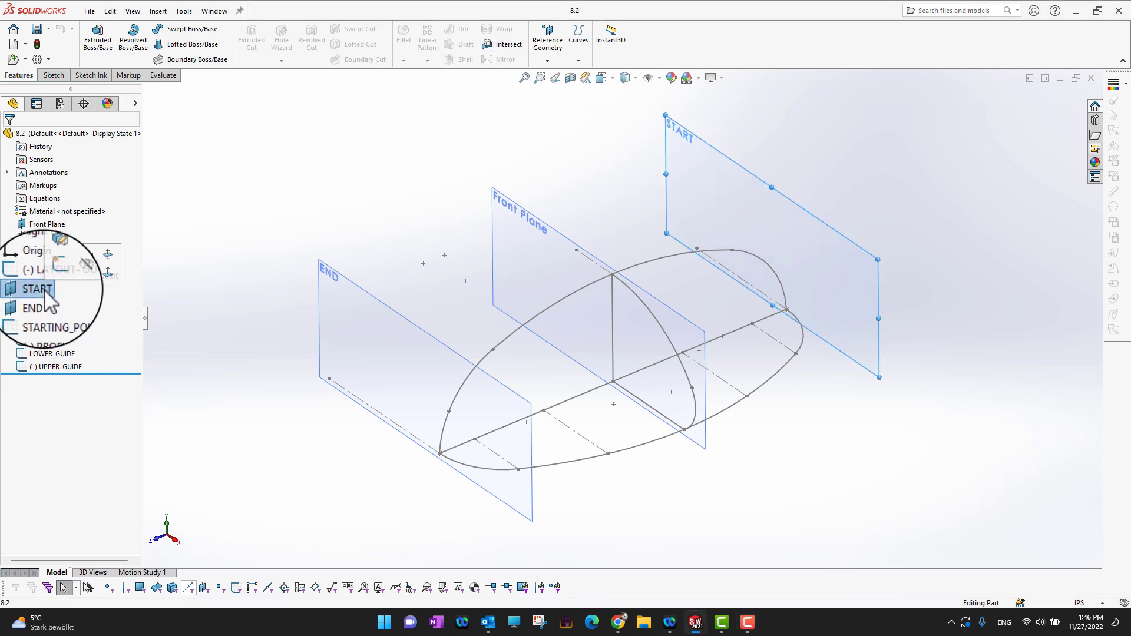
pyautogui.click(39, 302)
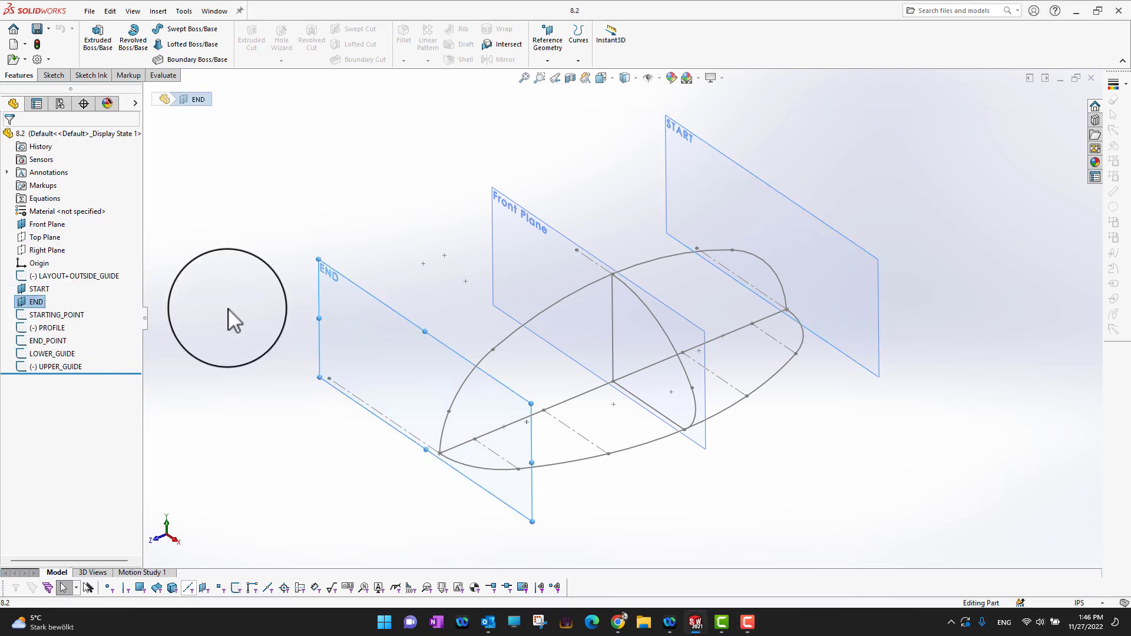
pyautogui.click(57, 314)
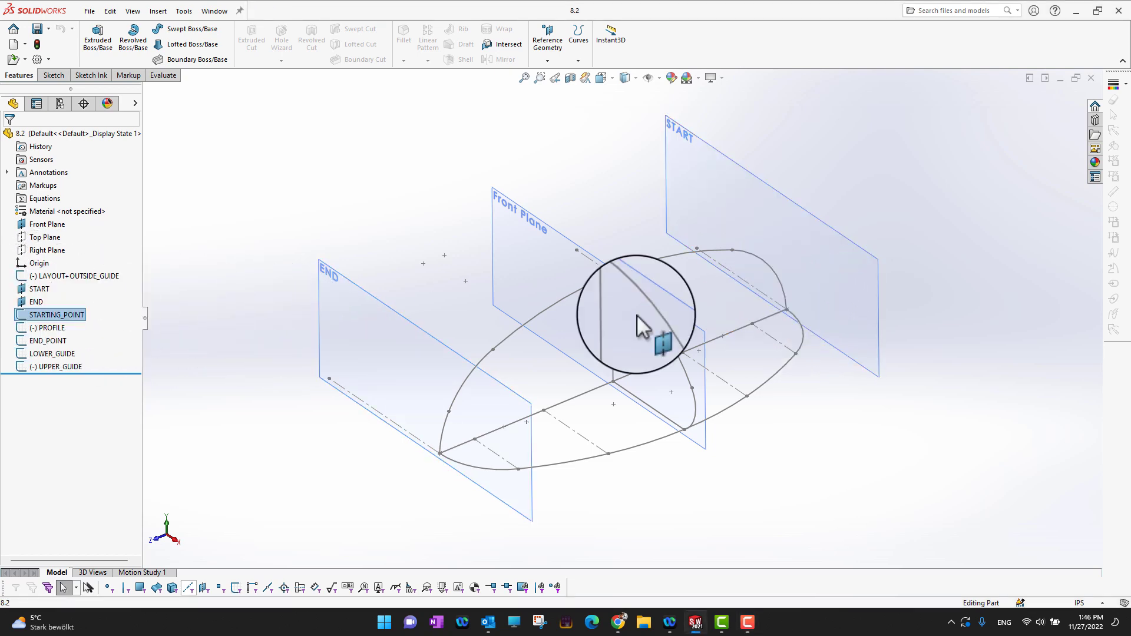
pyautogui.click(36, 328)
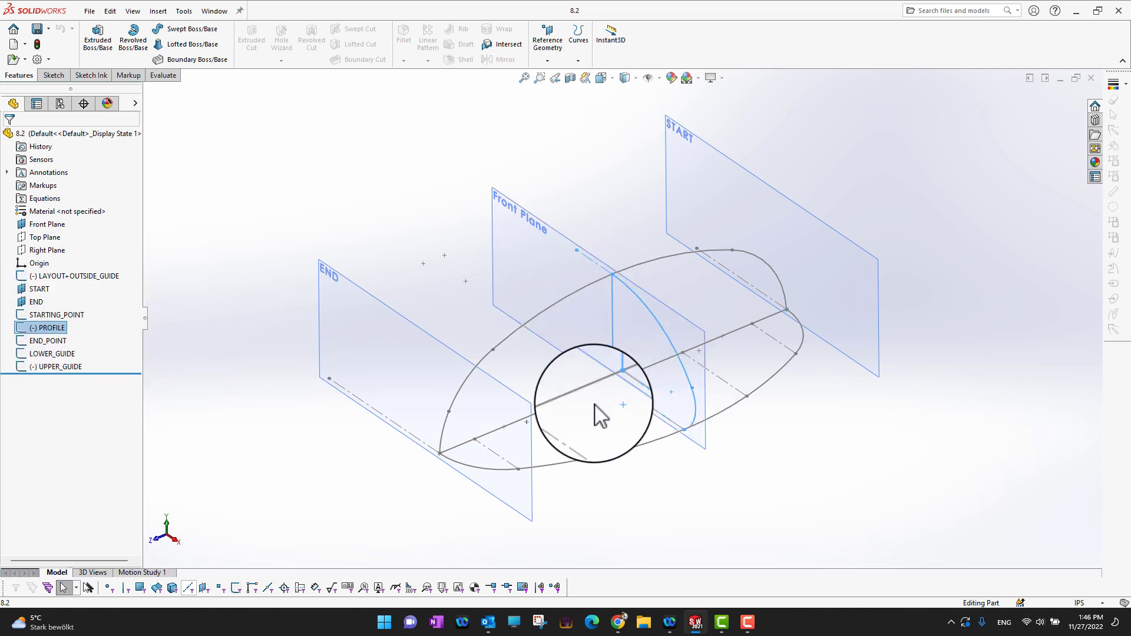
pyautogui.click(44, 341)
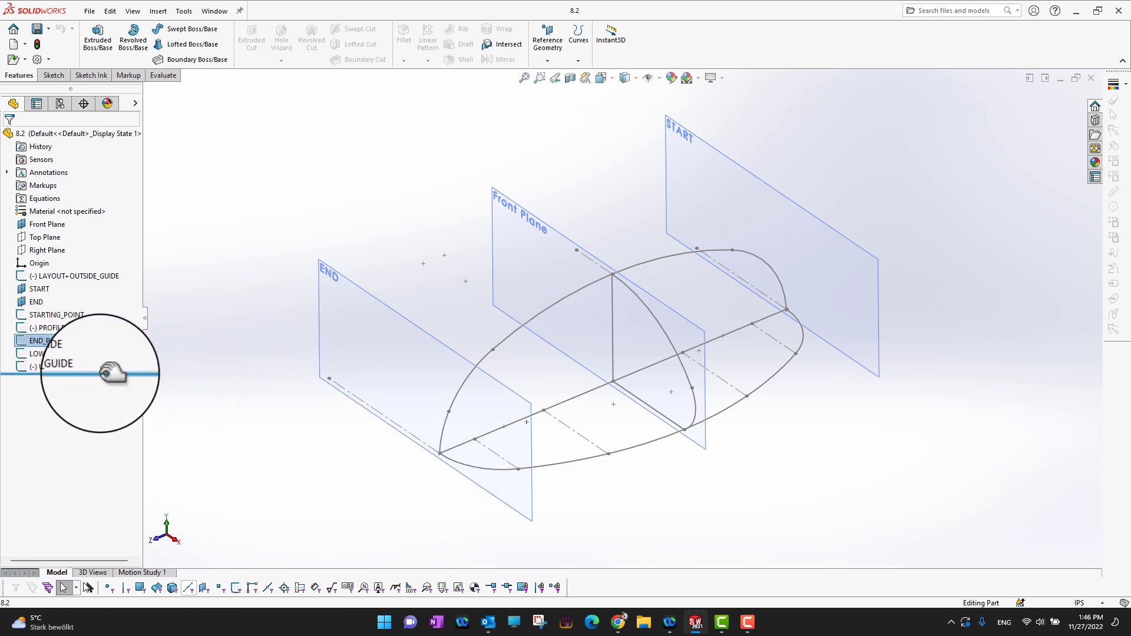
pyautogui.click(59, 354)
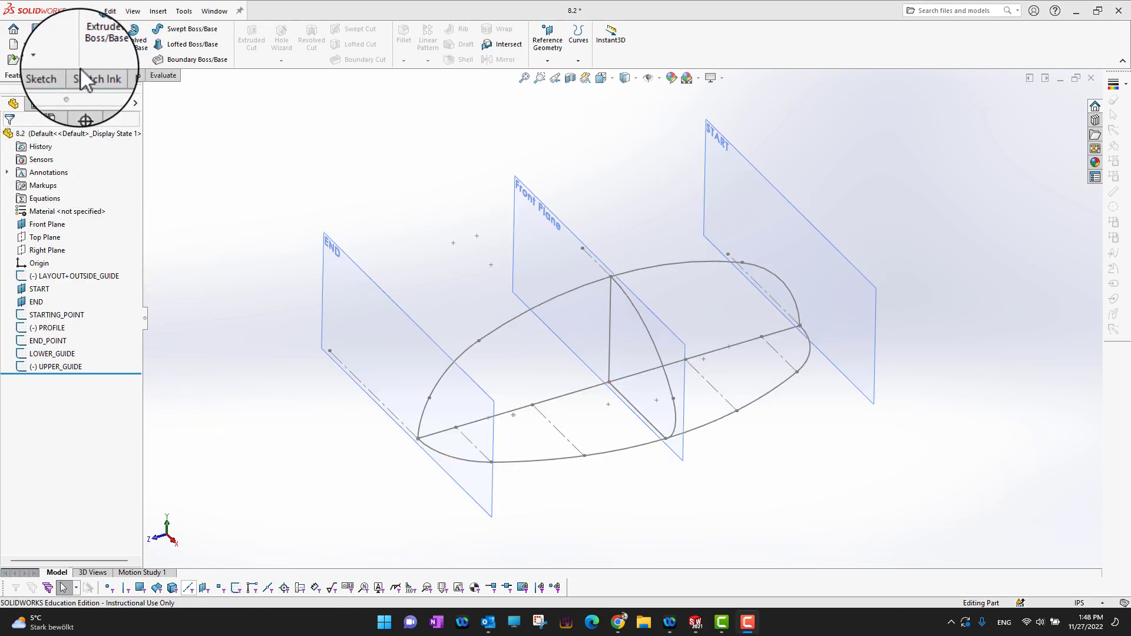
# Step: Loft through the STARTING_POINT, PROFILE and END_POINT profiles, previewing a pointed lens-shaped body
pyautogui.click(189, 46)
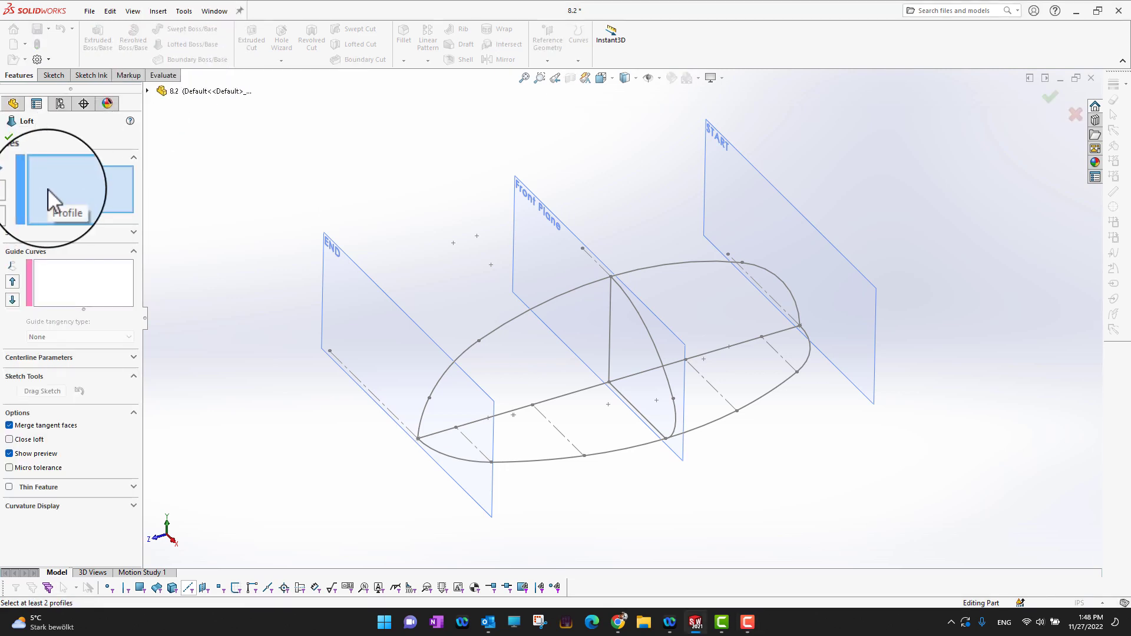
pyautogui.click(147, 91)
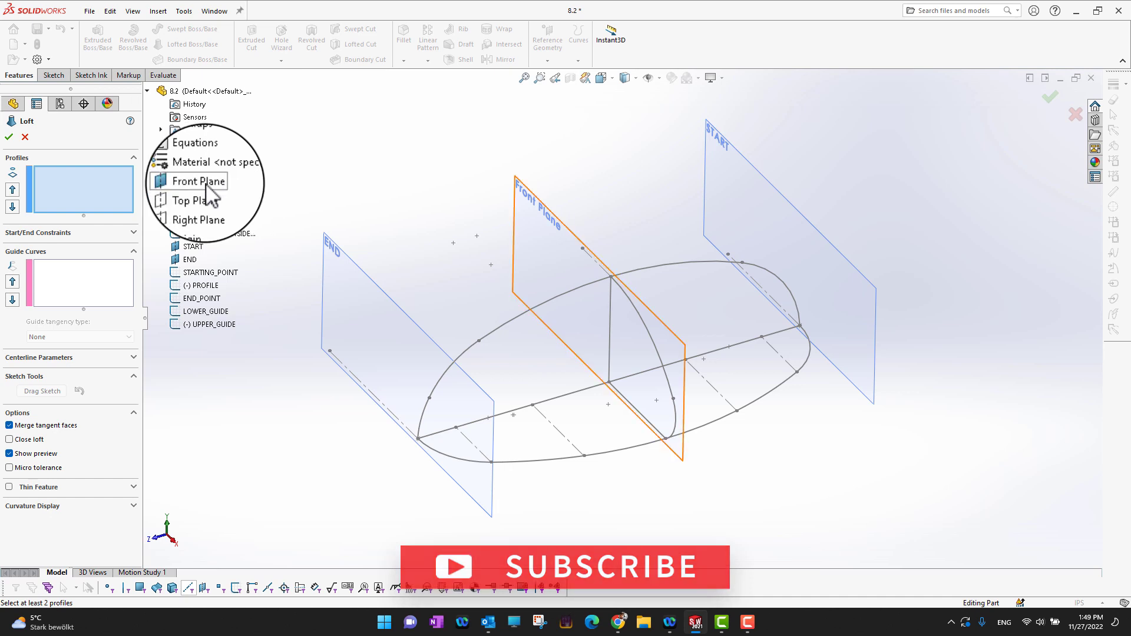
pyautogui.click(195, 274)
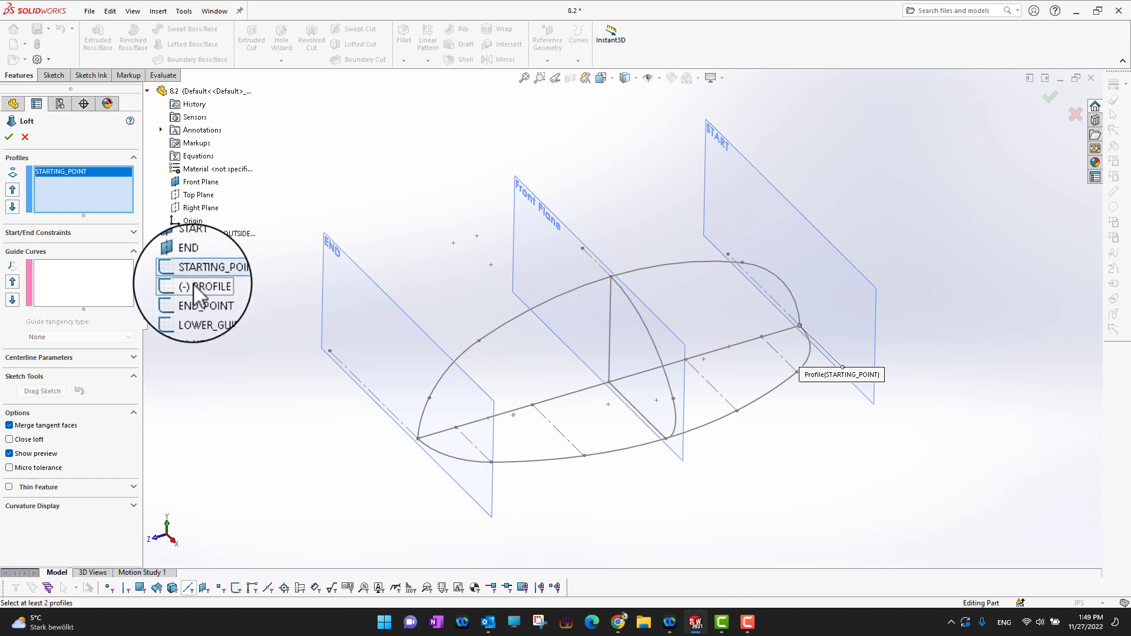
pyautogui.click(197, 286)
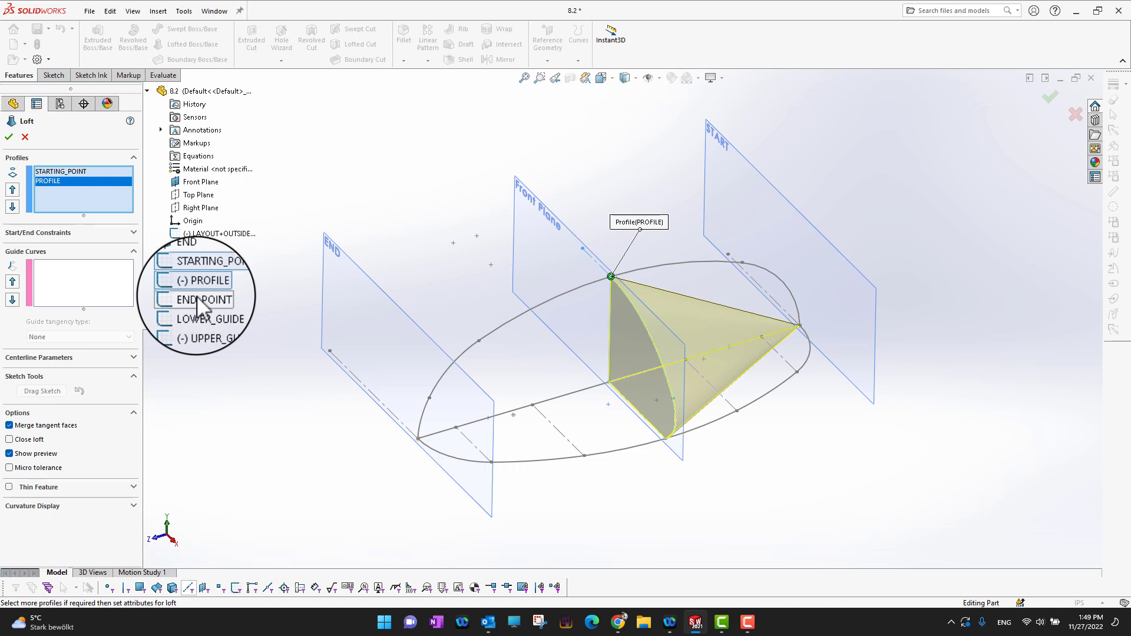
pyautogui.click(200, 300)
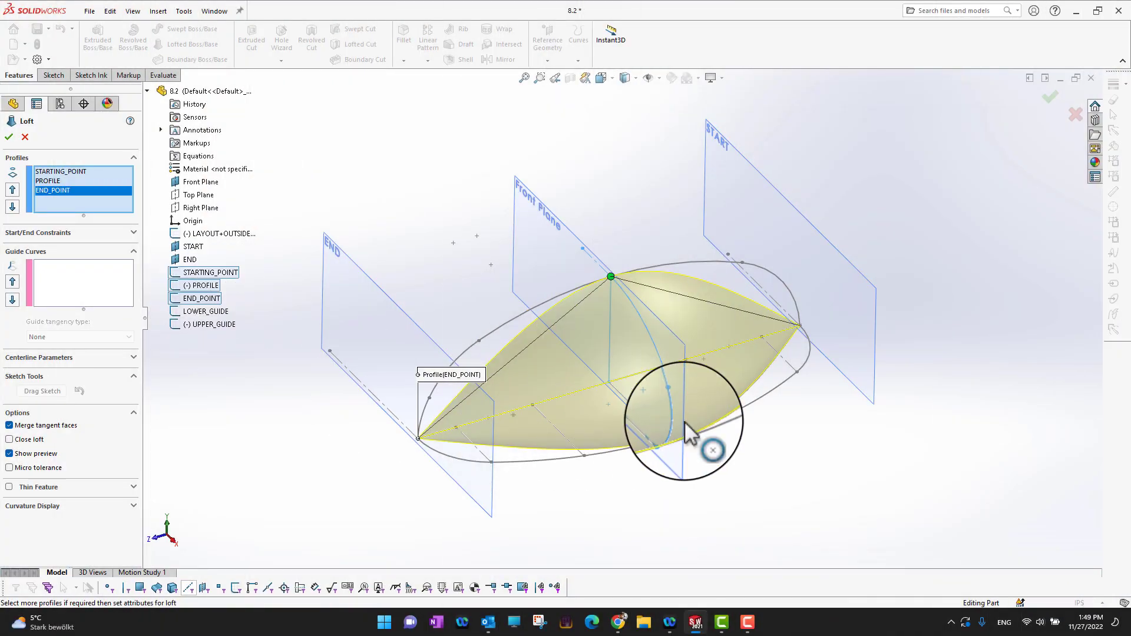
pyautogui.moveTo(838, 497); pyautogui.dragTo(828, 475, button='middle')
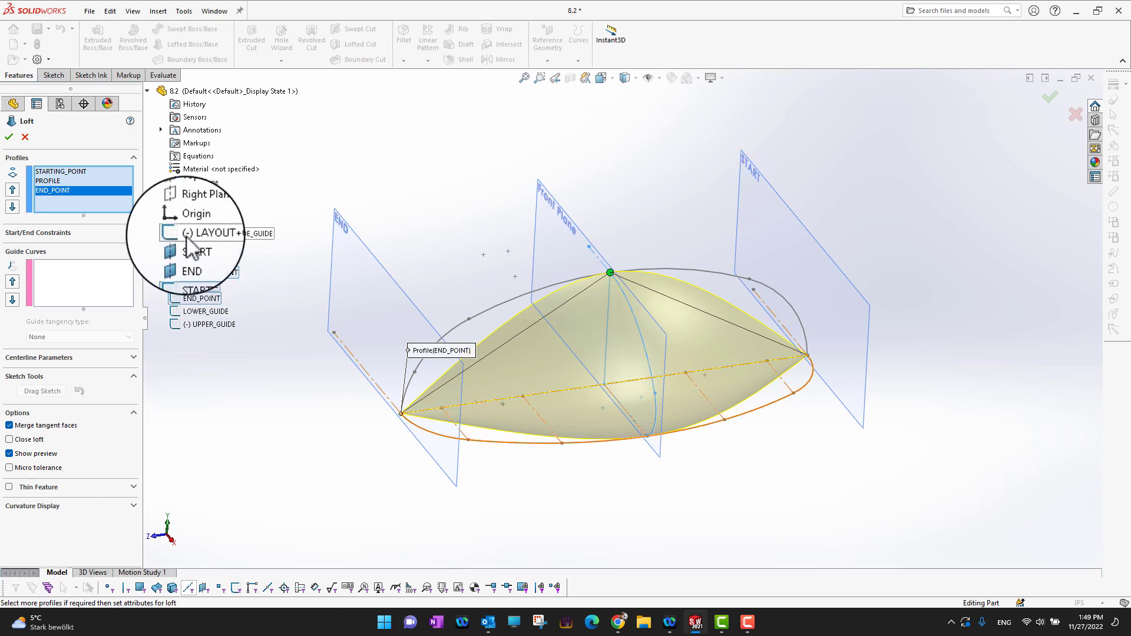
# Step: Add UPPER_GUIDE, LOWER_GUIDE and LAYOUT+OUTSIDE_GUIDE as loft guide curves for a rounded half-egg
pyautogui.click(90, 275)
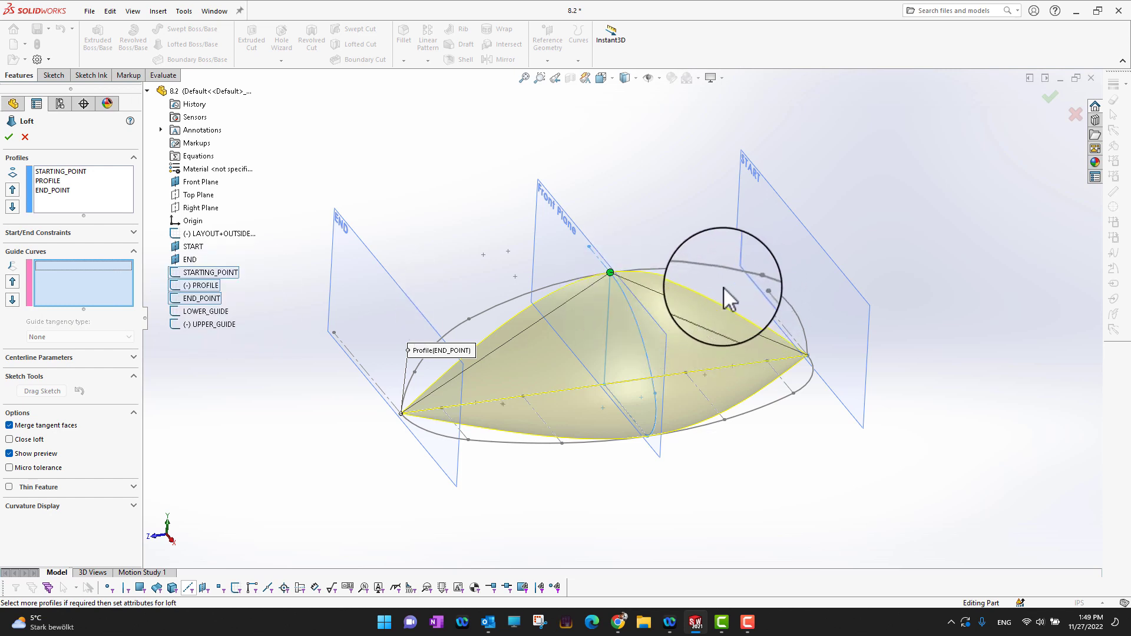
pyautogui.click(203, 324)
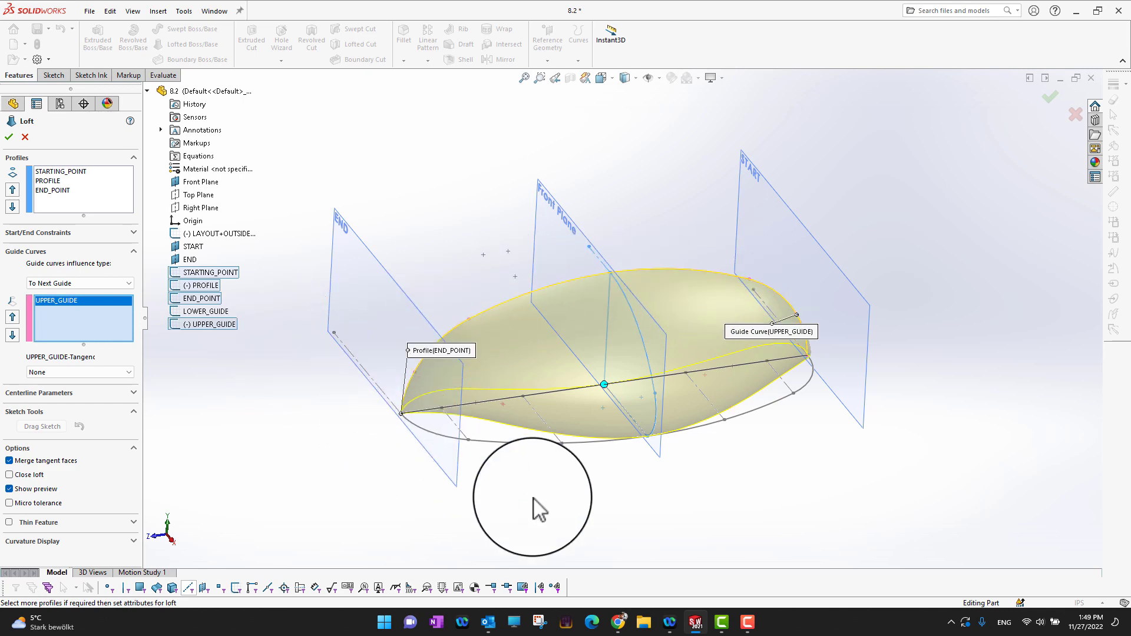
pyautogui.moveTo(745, 522); pyautogui.dragTo(707, 485, button='middle')
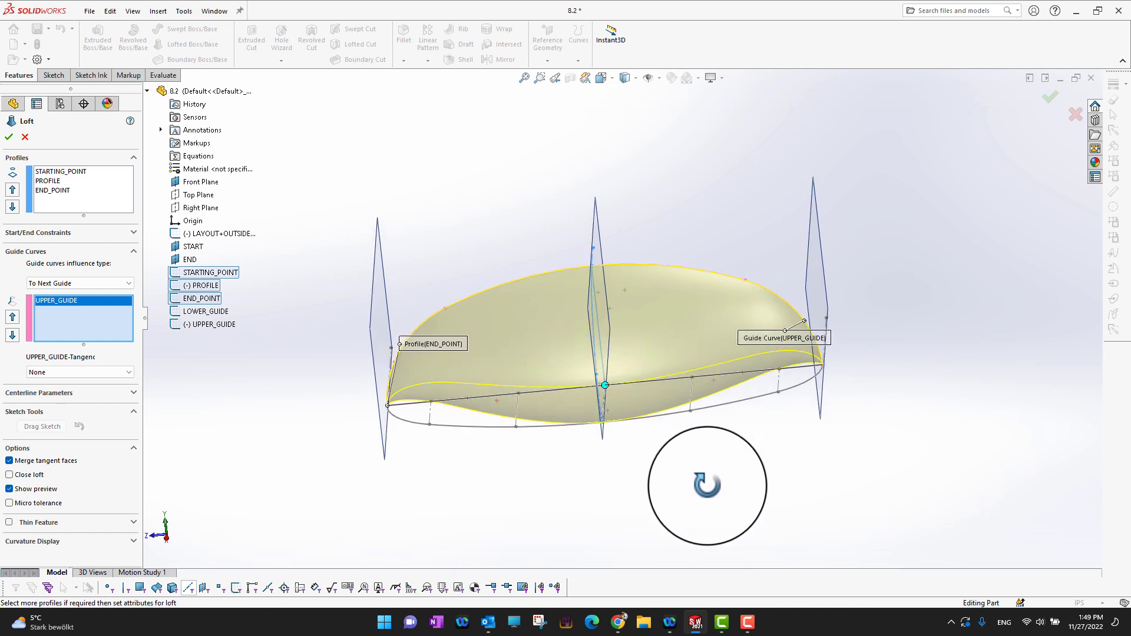
pyautogui.click(197, 311)
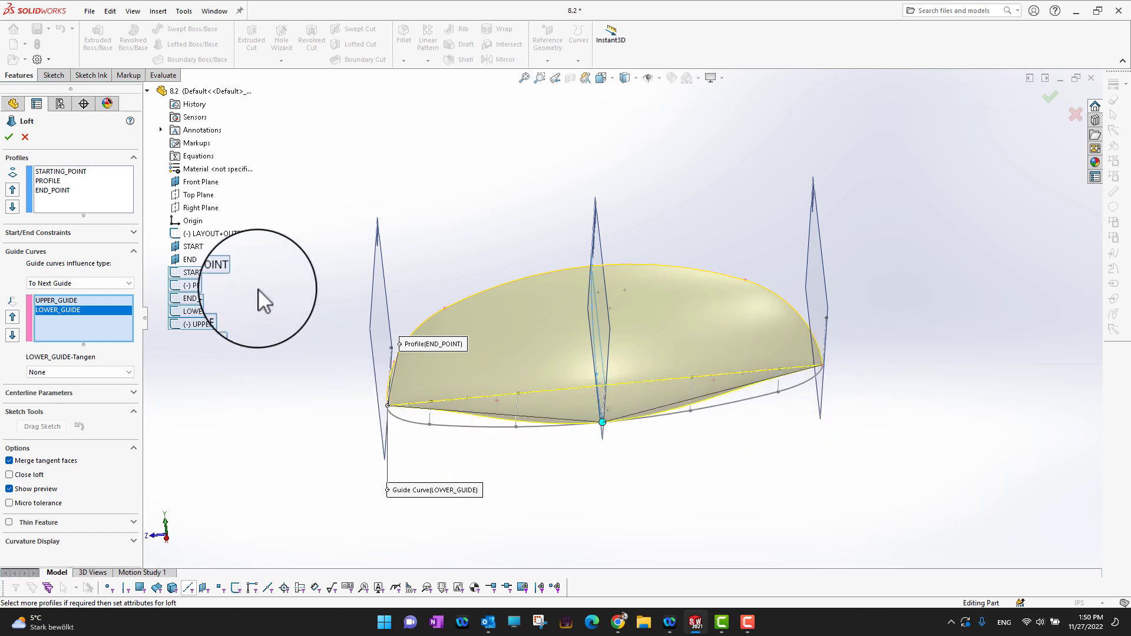
pyautogui.click(205, 234)
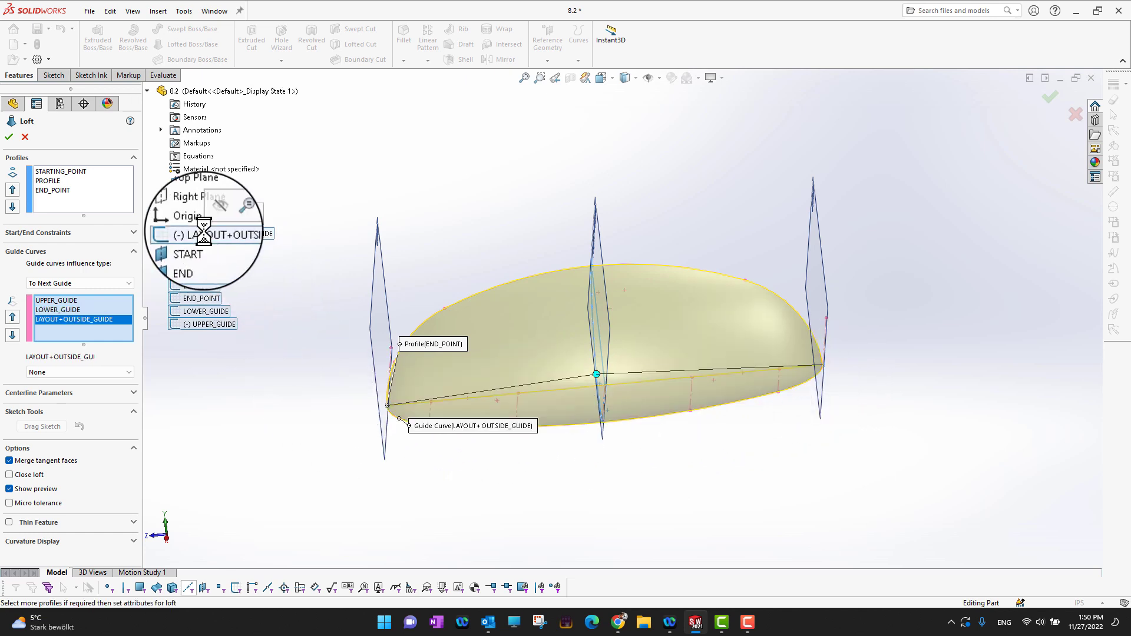
pyautogui.moveTo(269, 405); pyautogui.dragTo(354, 471, button='middle')
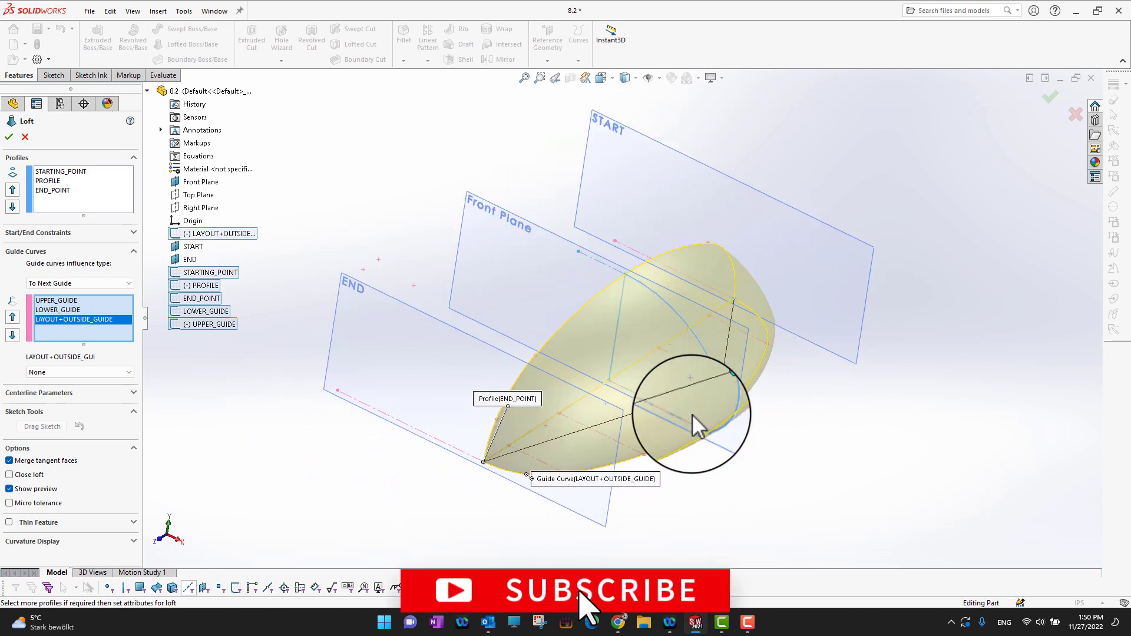
# Step: Accept Loft1 as a solid half-egg, then hide the START, END and Front planes
pyautogui.click(11, 139)
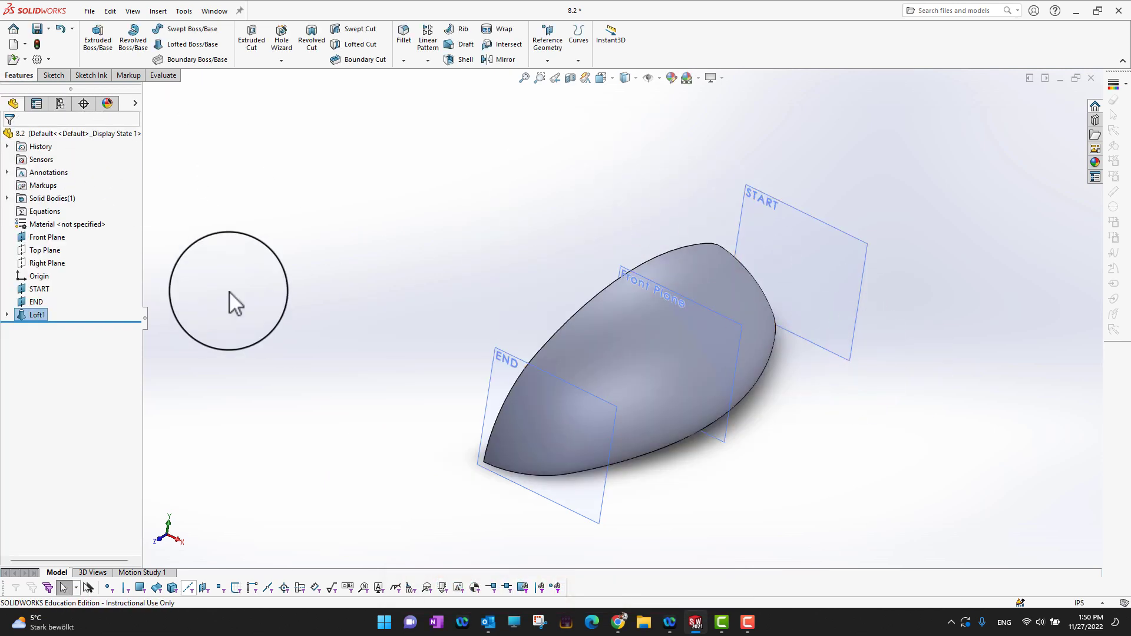
pyautogui.click(29, 291)
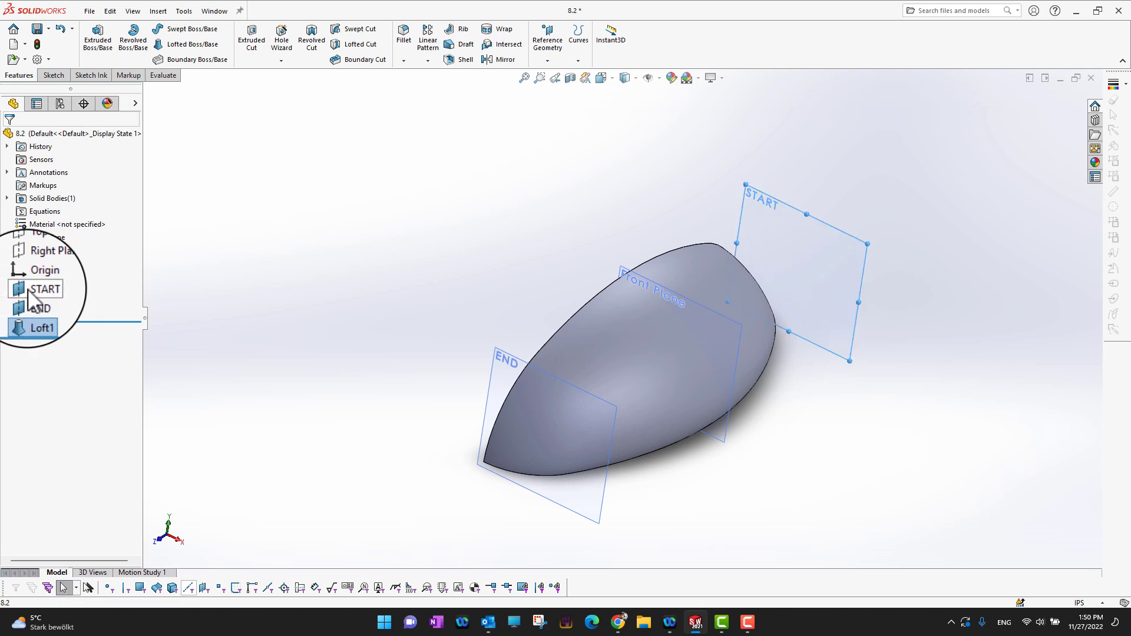
pyautogui.click(33, 242)
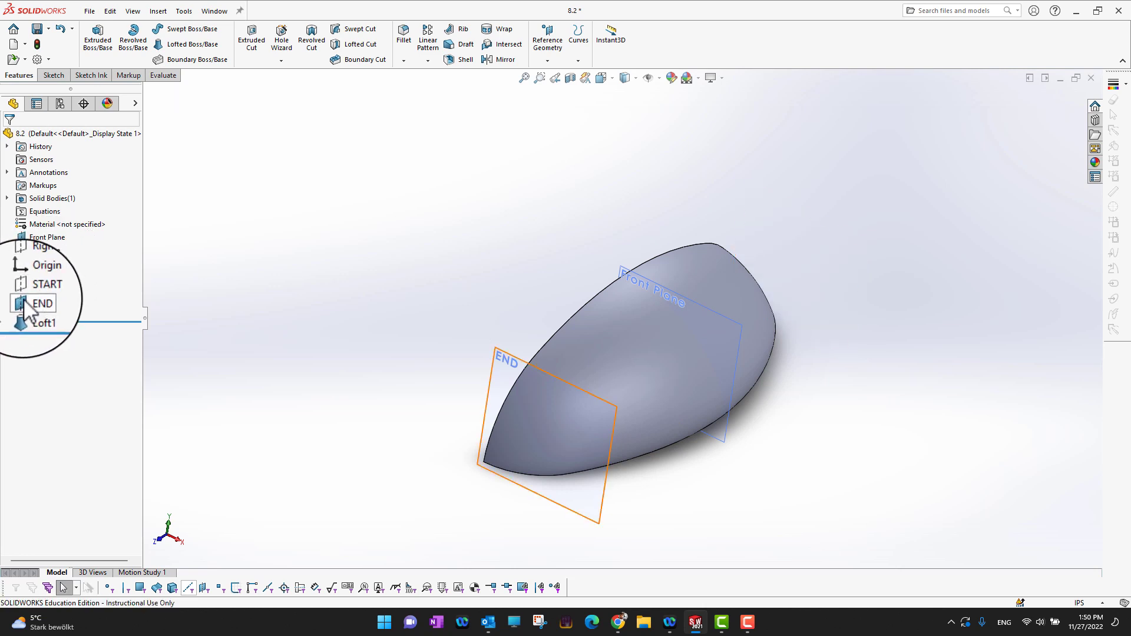
pyautogui.click(27, 303)
pyautogui.click(34, 255)
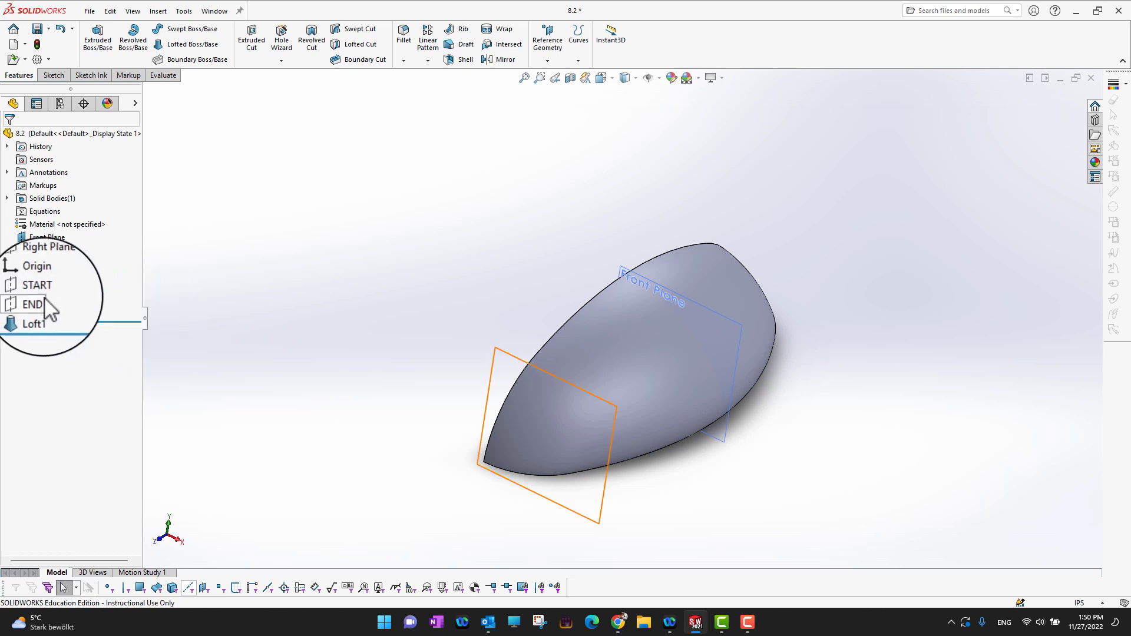
pyautogui.click(47, 237)
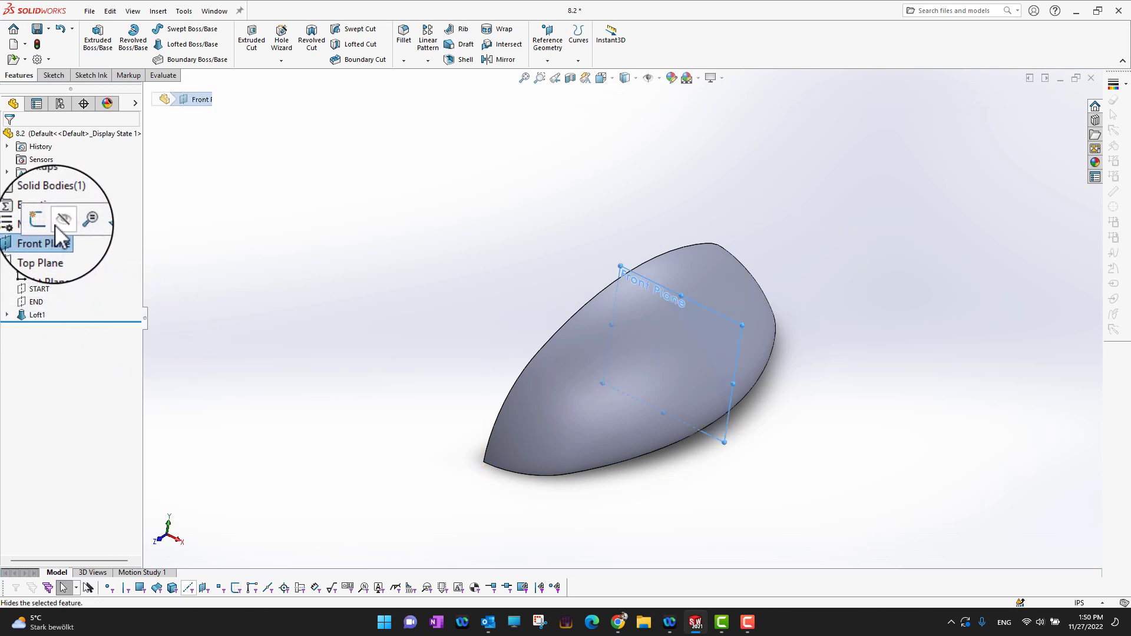
pyautogui.click(55, 225)
pyautogui.moveTo(822, 398); pyautogui.dragTo(912, 460, button='middle')
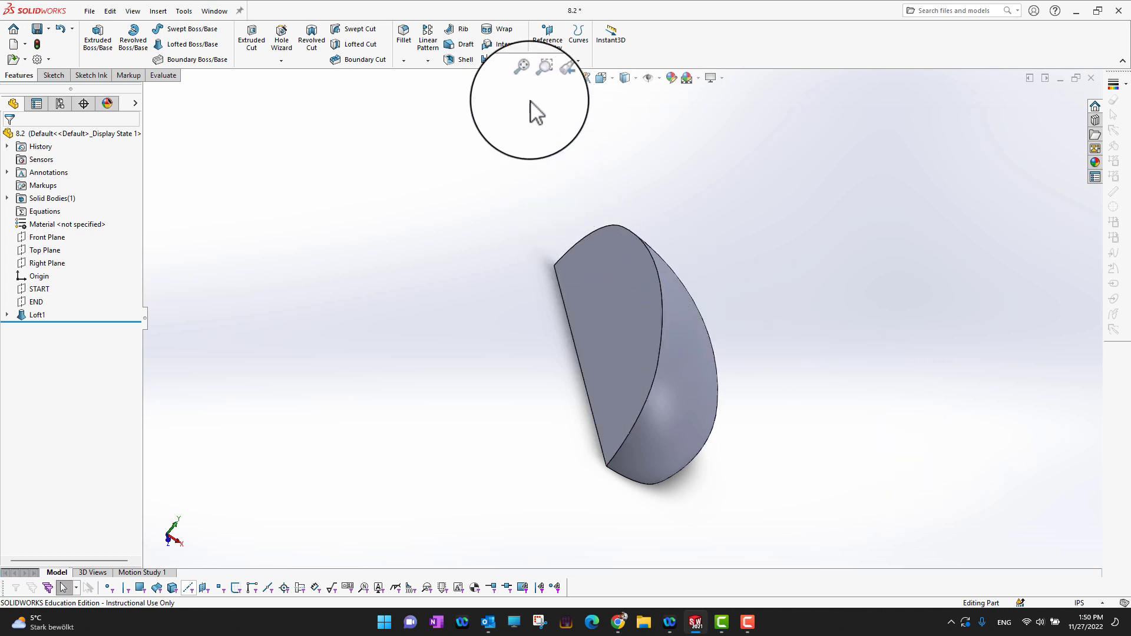
# Step: Mirror the Loft1 body across its flat face as Mirror1 to complete the egg
pyautogui.click(501, 62)
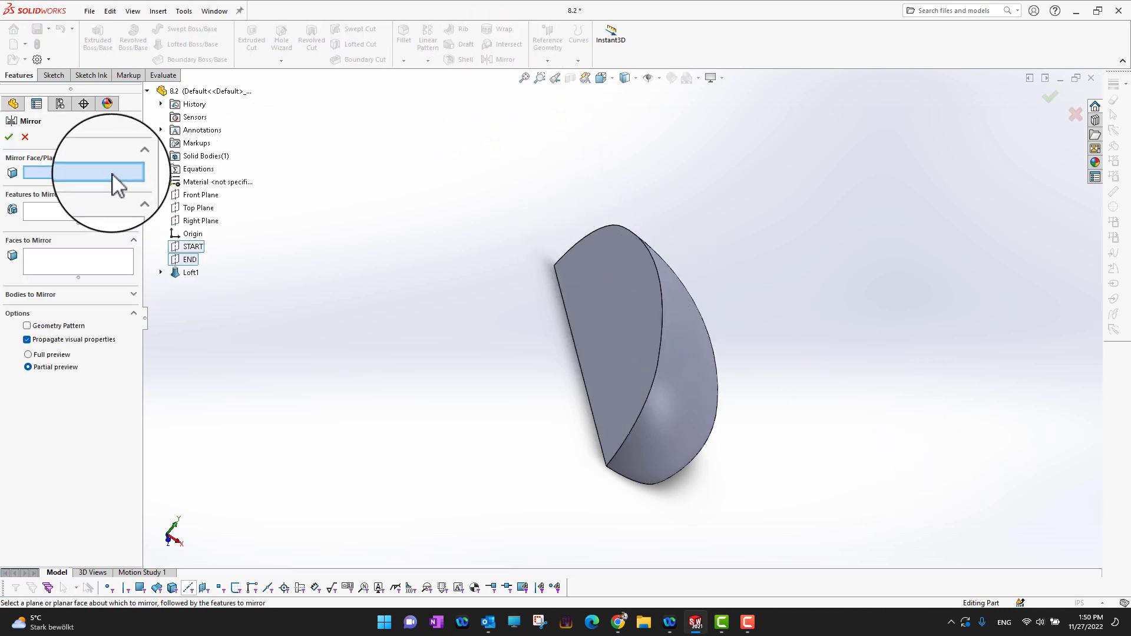
pyautogui.click(630, 326)
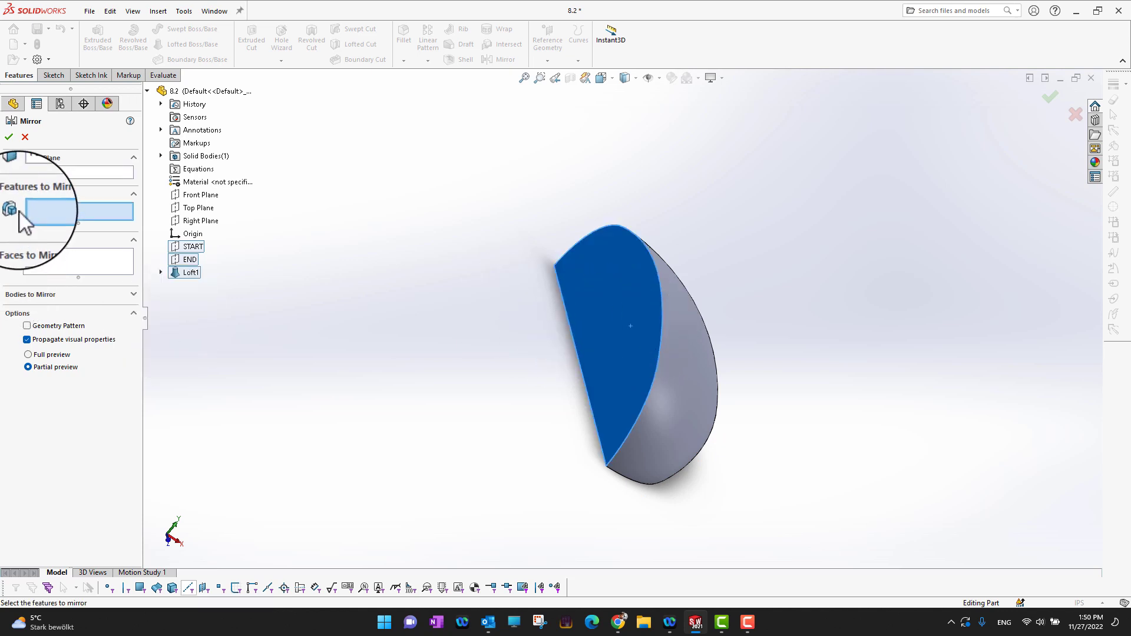
pyautogui.click(35, 294)
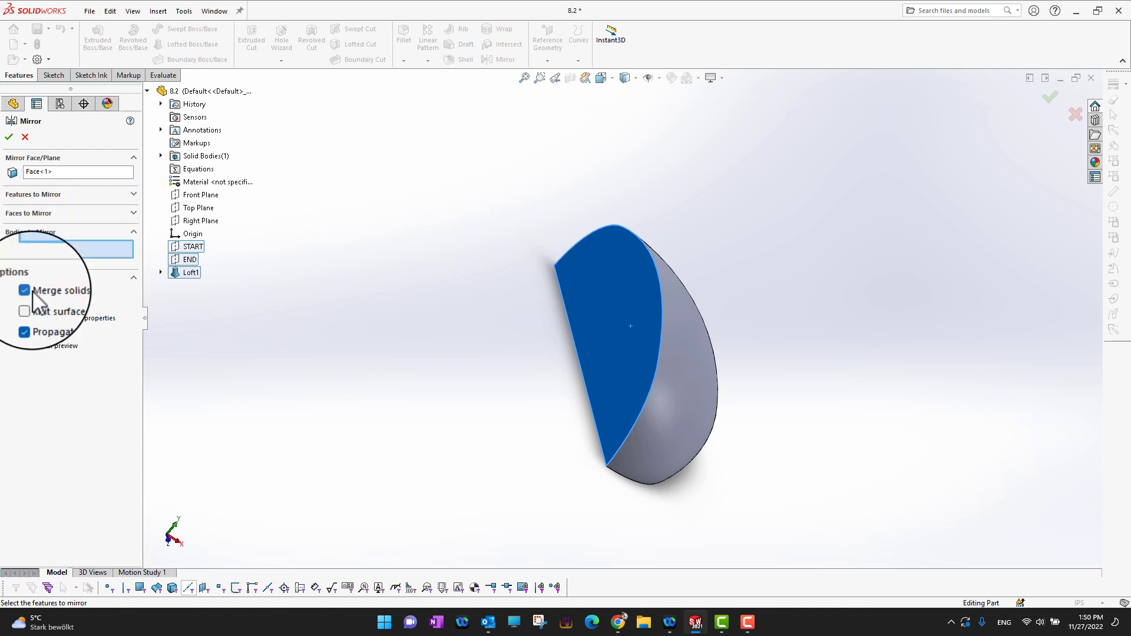
pyautogui.click(692, 340)
pyautogui.moveTo(832, 351); pyautogui.dragTo(793, 331, button='middle')
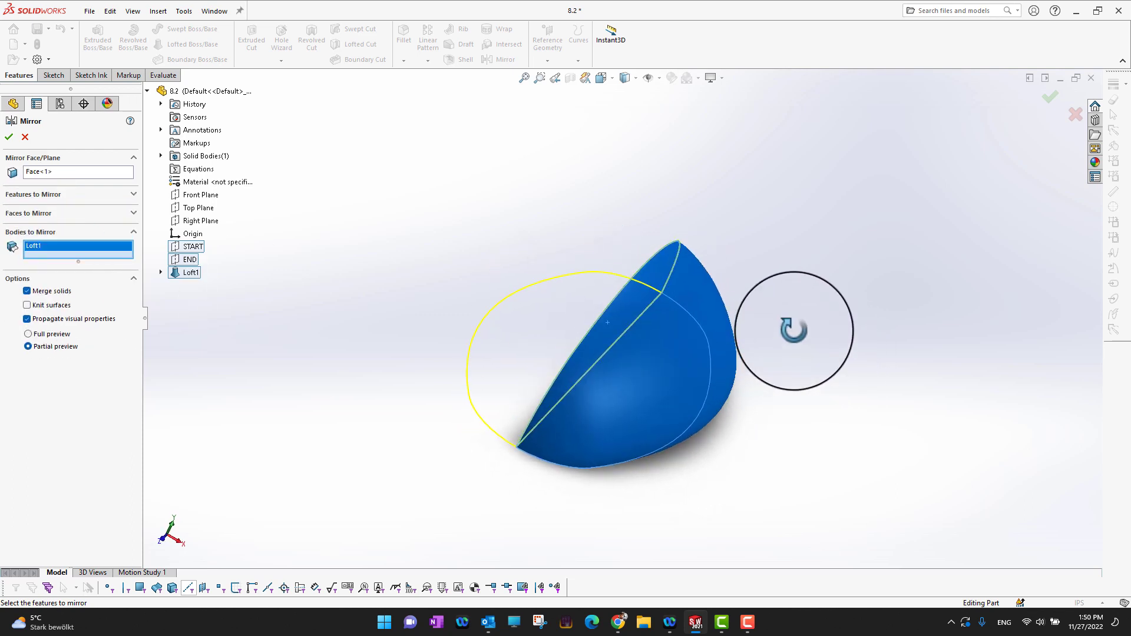
pyautogui.click(7, 137)
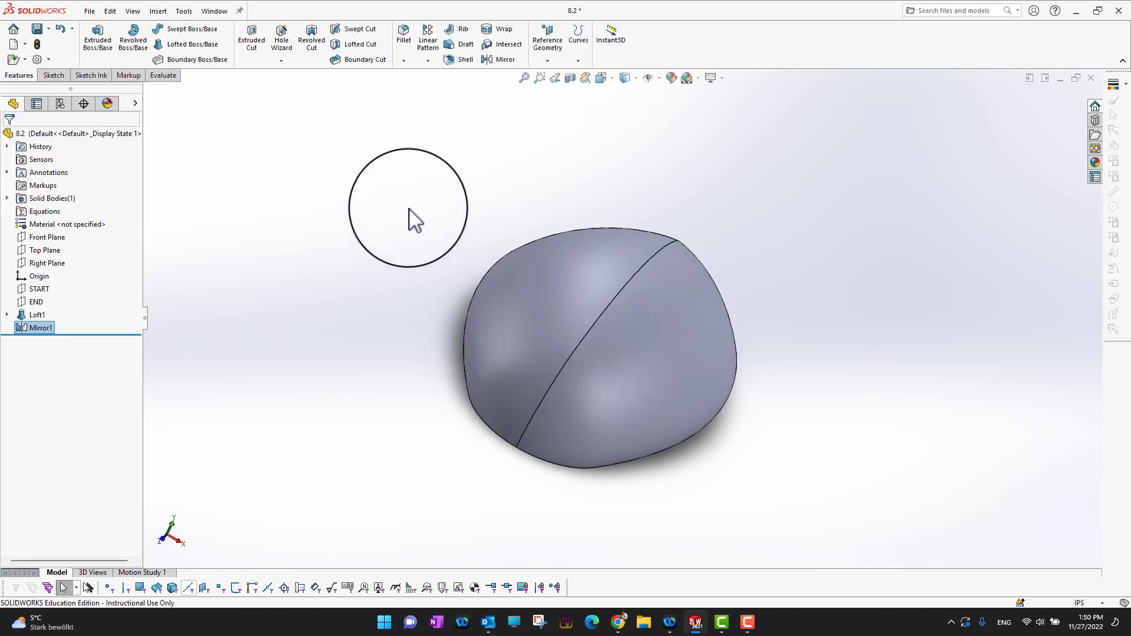
pyautogui.moveTo(408, 210); pyautogui.dragTo(479, 402, button='middle')
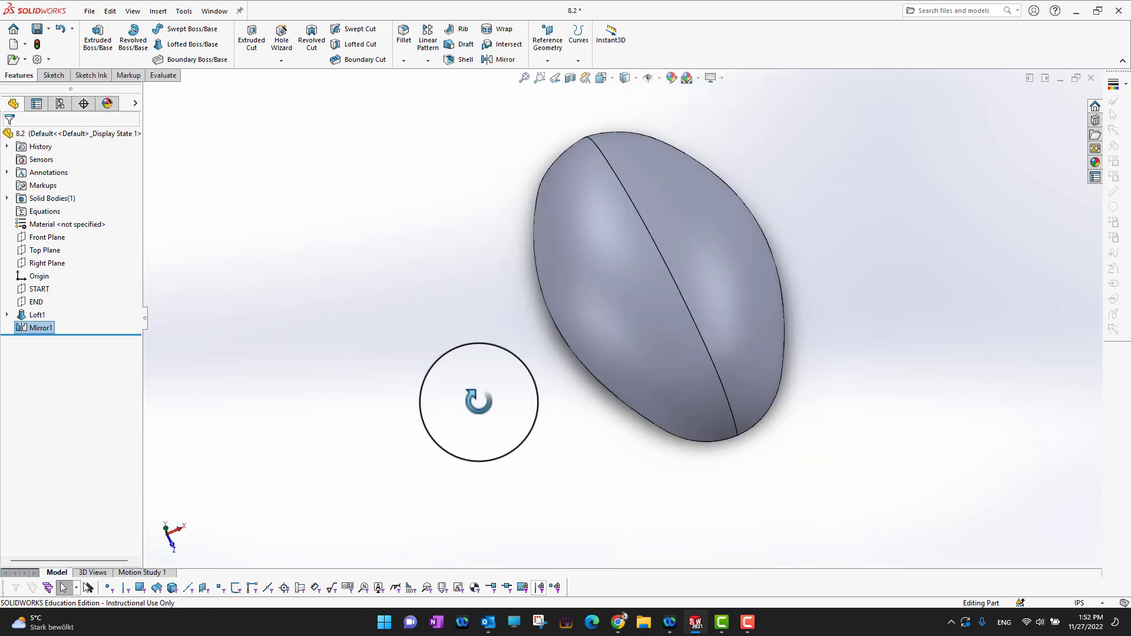